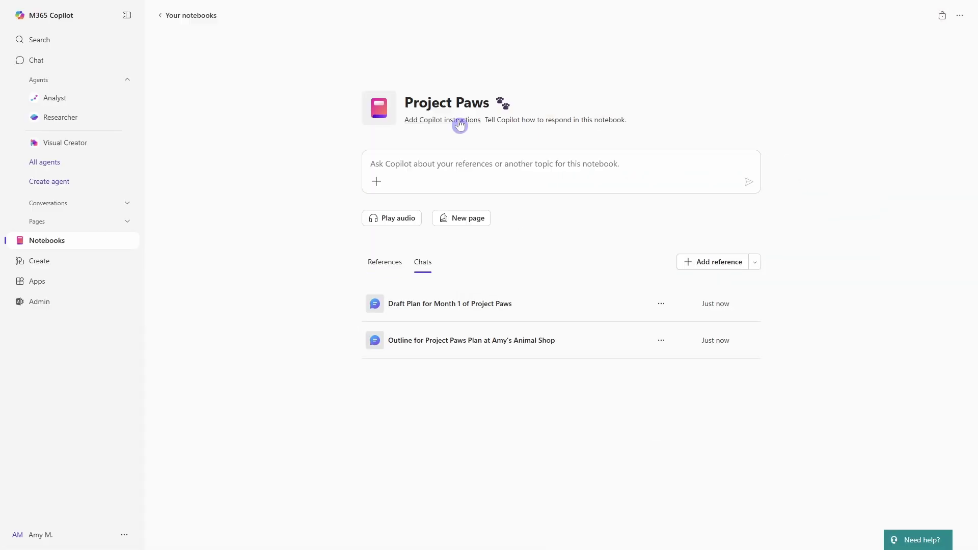
Go to the Microsoft 365 Copilot Chat home page in Work mode
click(460, 121)
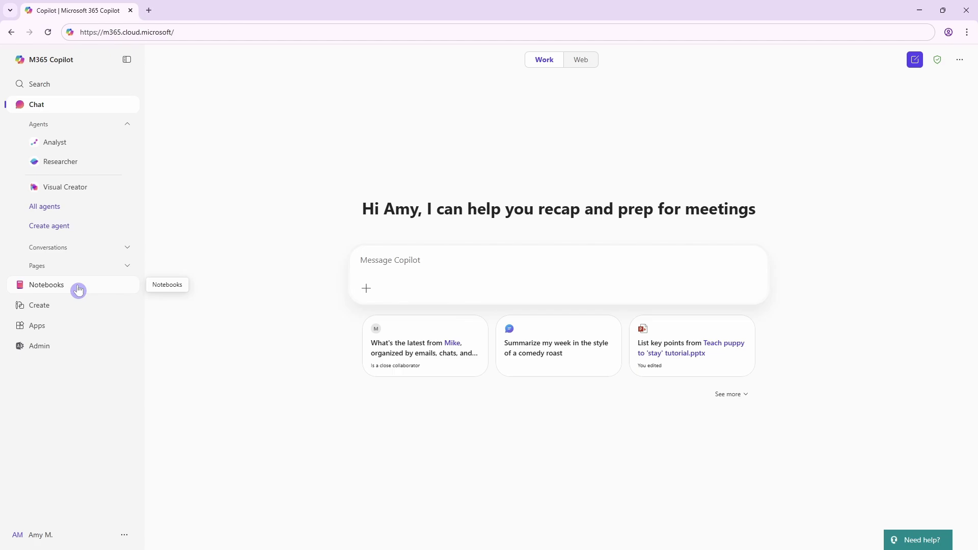
Open the Buddy - Puppy Training Sessions notebook from the notebooks list
click(78, 291)
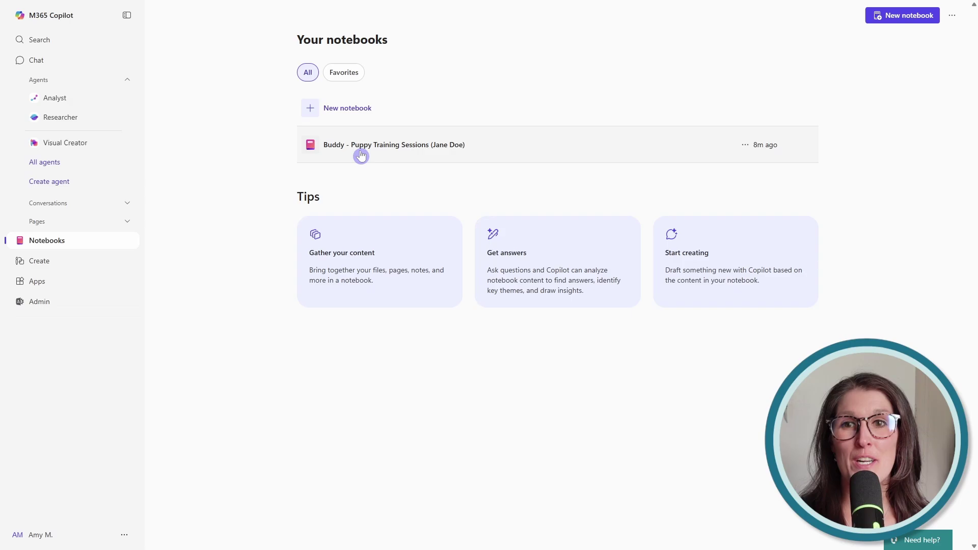
click(496, 147)
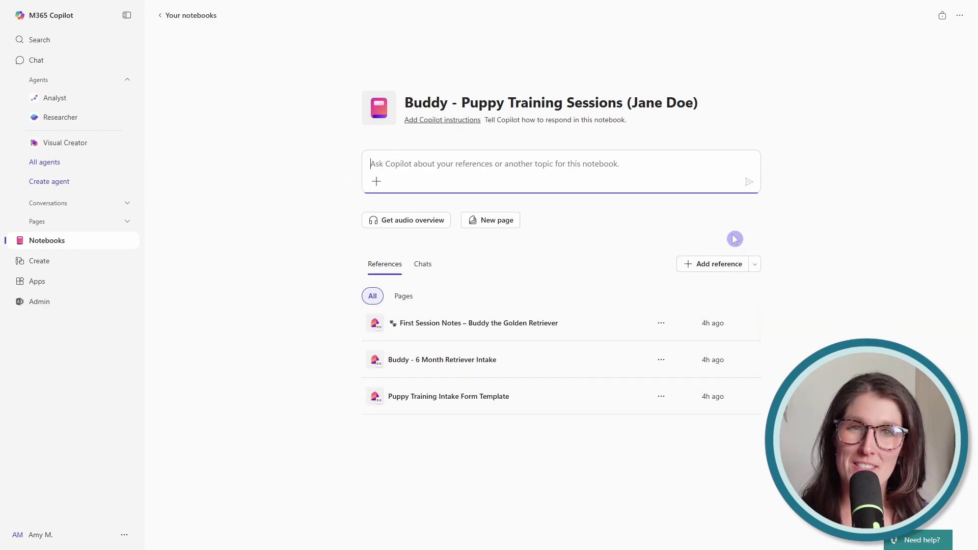
Enter 'help me prepare for my next session with buddy' in the Buddy notebook's message box
click(639, 165)
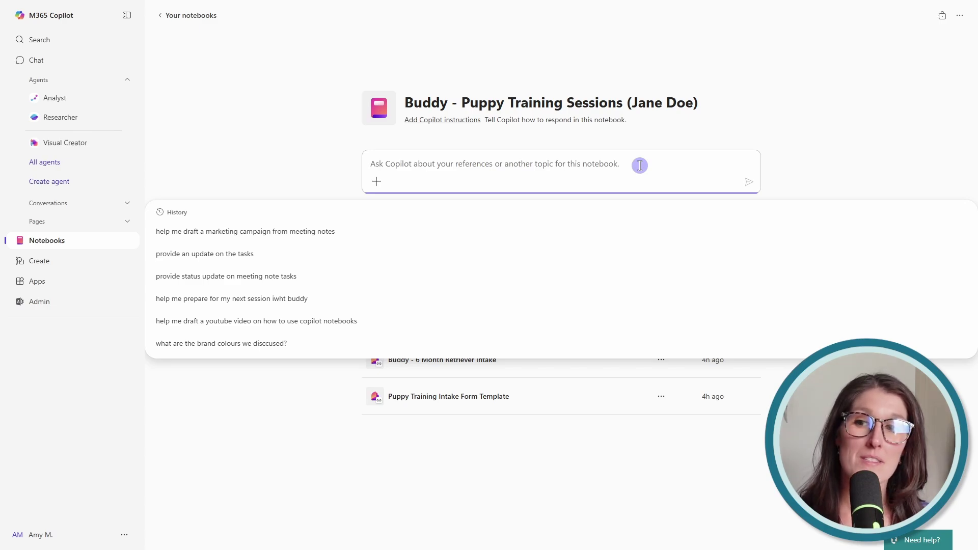
text(help me prepare for my next session with buddy)
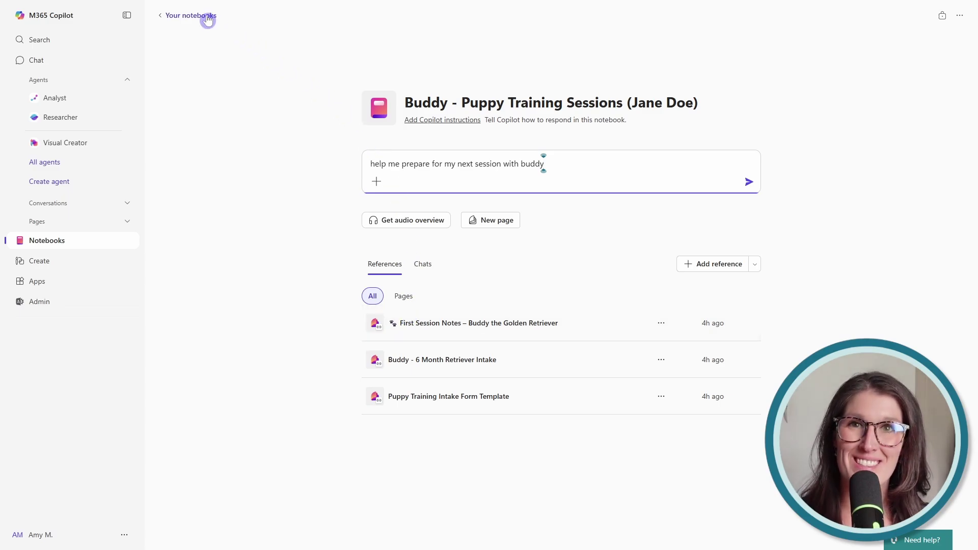
Start a new notebook from Your notebooks and name it 'Project Paws 🐾'
click(208, 17)
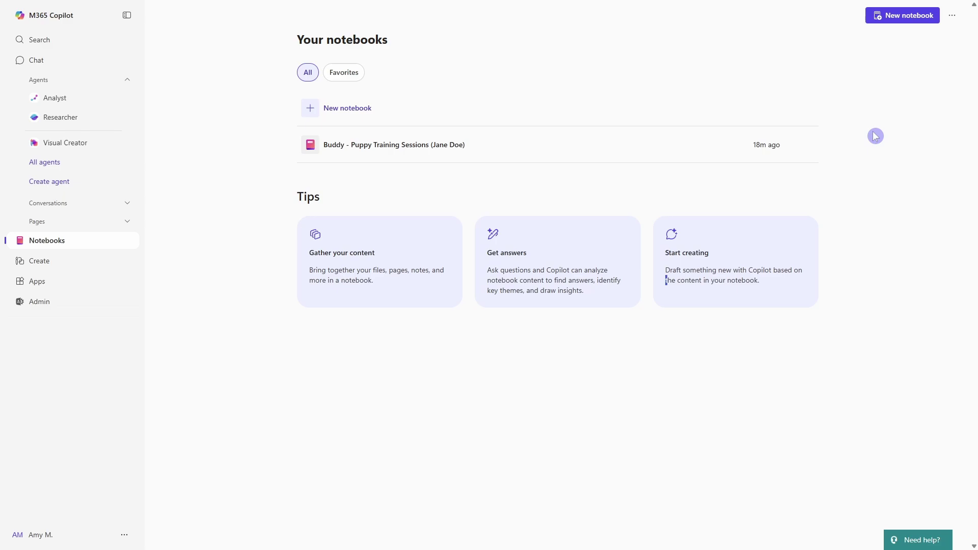
click(918, 22)
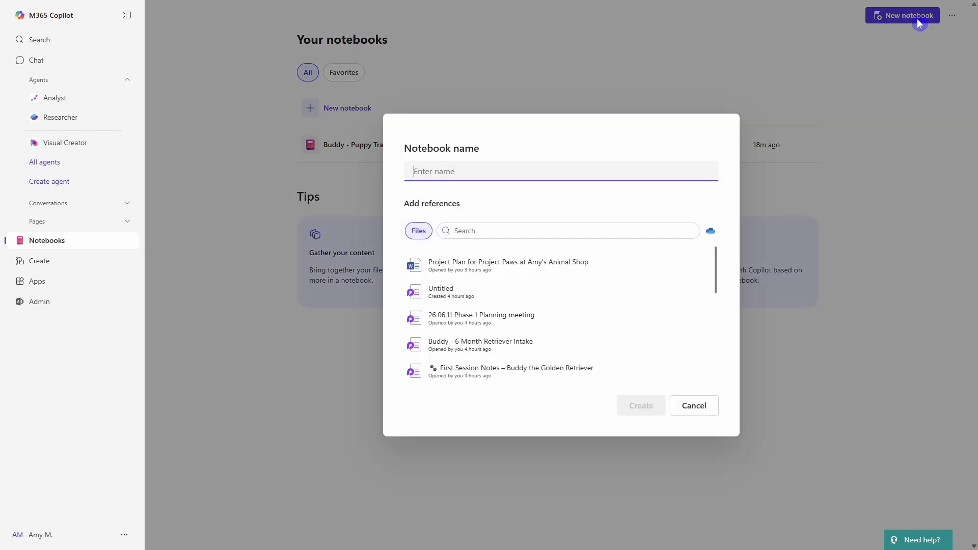
click(633, 174)
text(Project Paw 🐾)
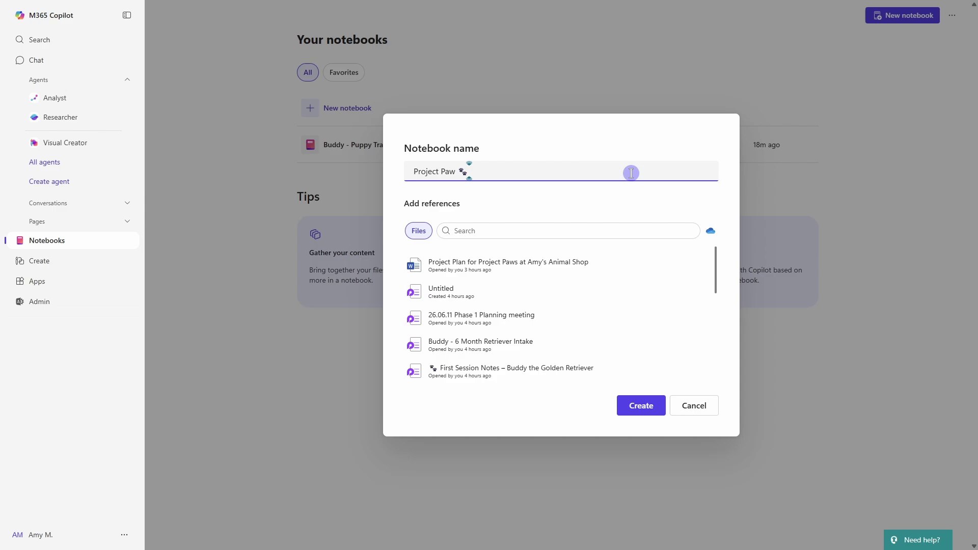
click(457, 172)
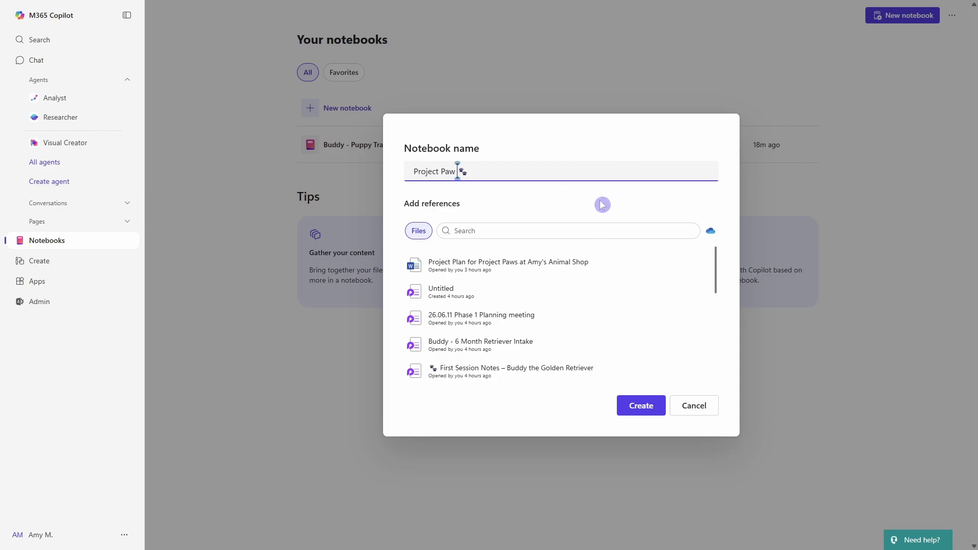
text(s)
click(598, 203)
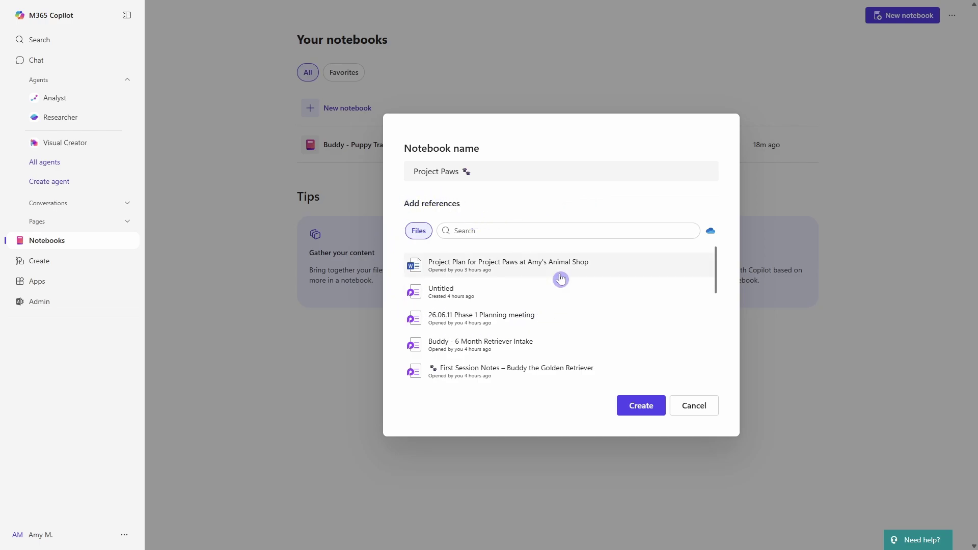
Search the reference files for 'pro', then clear the search
click(532, 232)
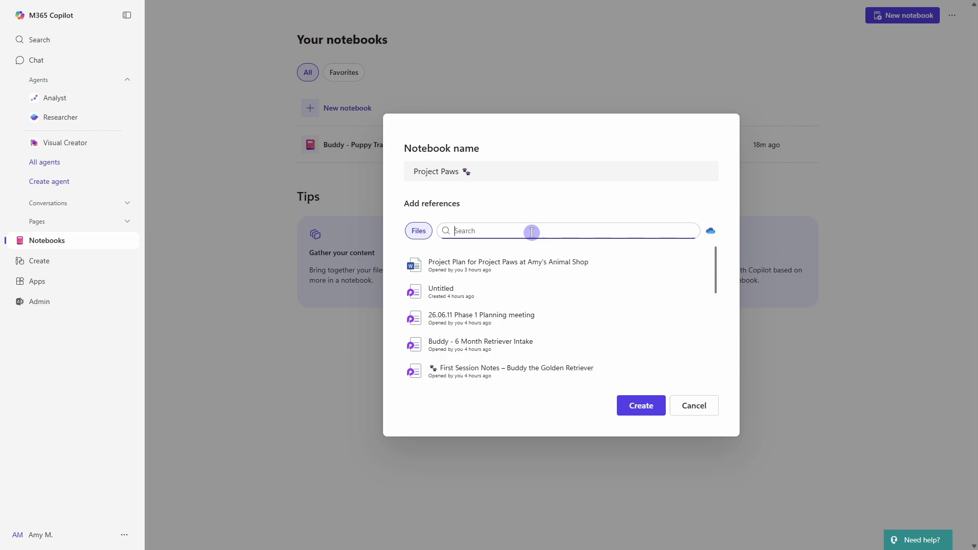
text(prow)
key(BackSpace)
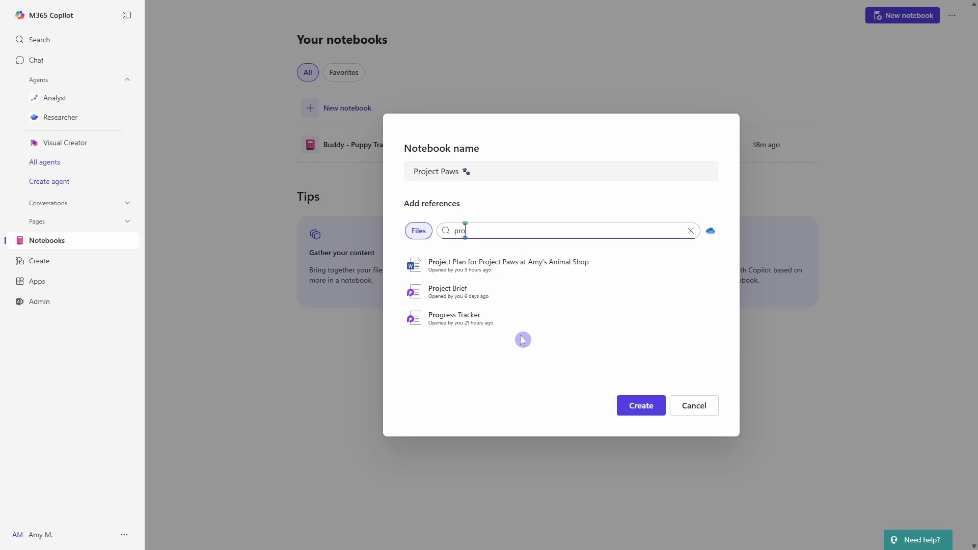
click(692, 235)
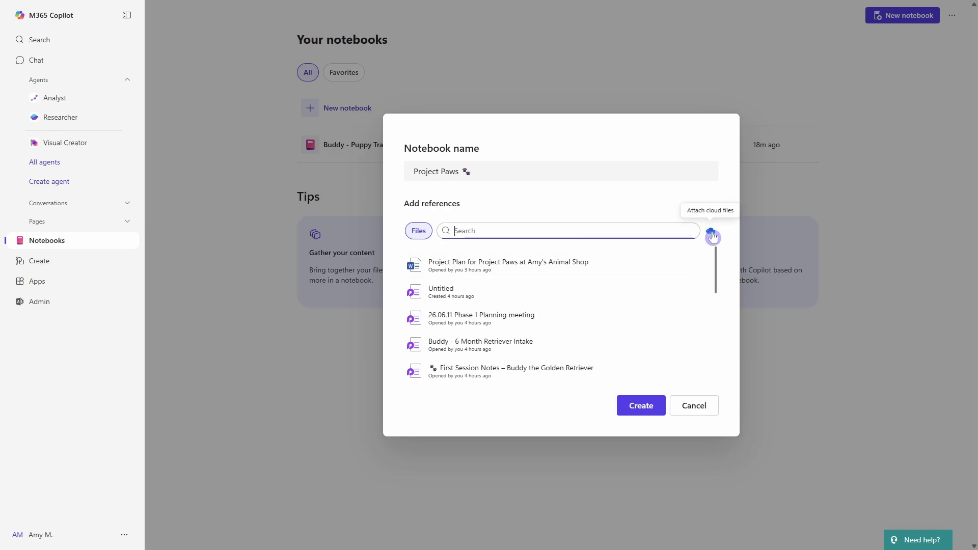
click(712, 235)
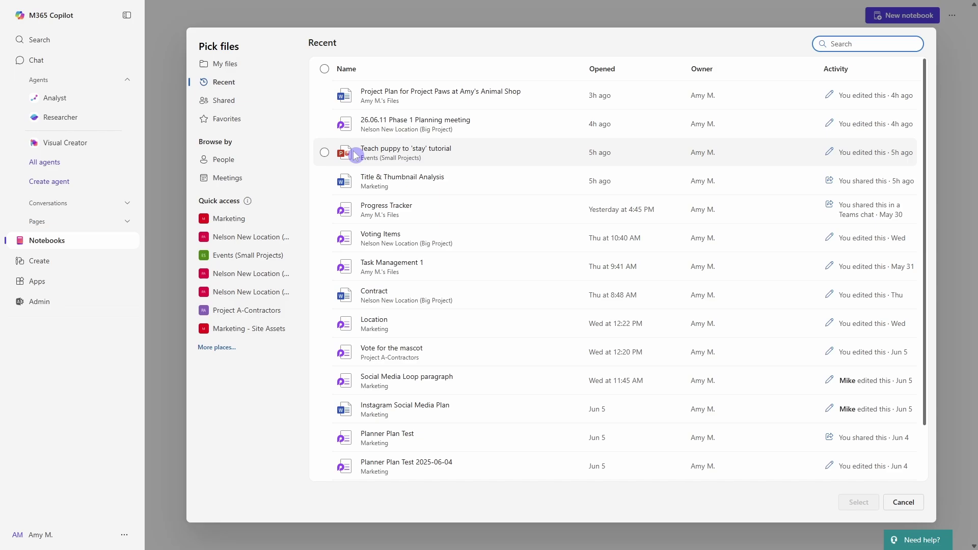
click(903, 503)
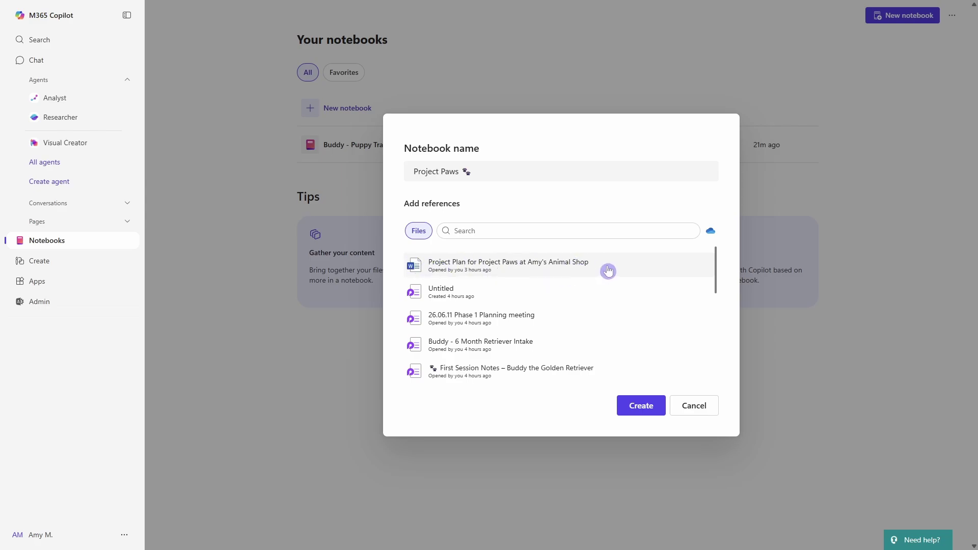
Create the notebook with Project Plan and 26.06.11 Phase 1 Planning references, then play its audio overview
click(608, 271)
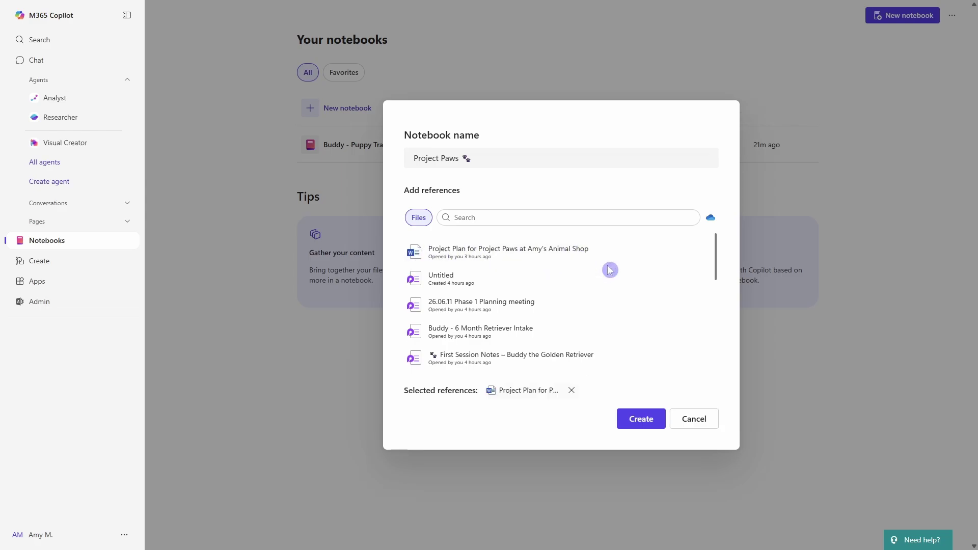
click(554, 311)
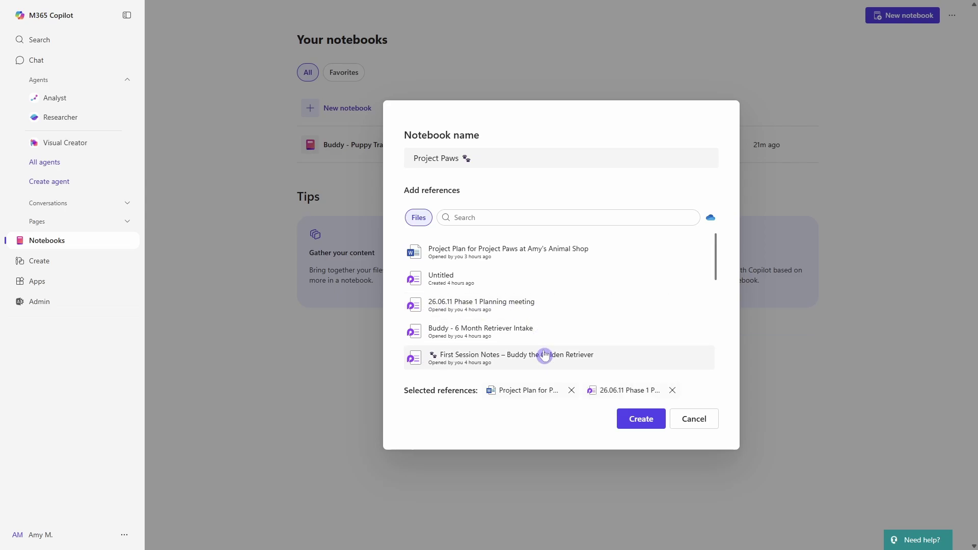
click(651, 424)
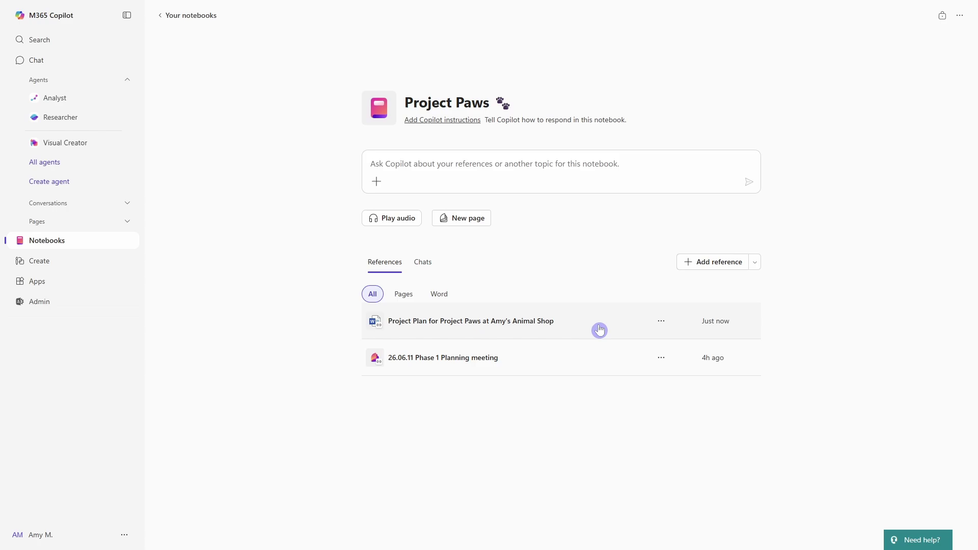
click(395, 222)
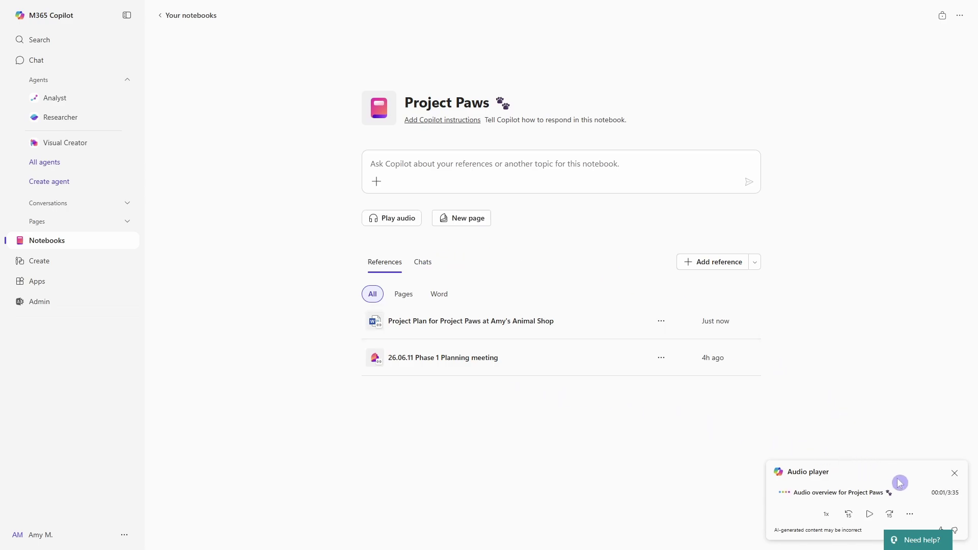
Close the audio overview player and place the cursor in the Ask Copilot box
click(954, 475)
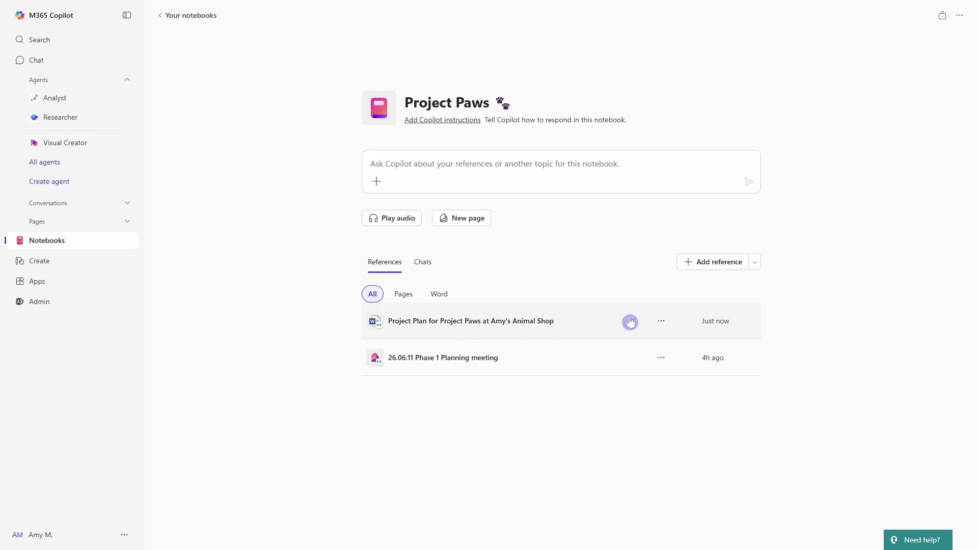
click(581, 162)
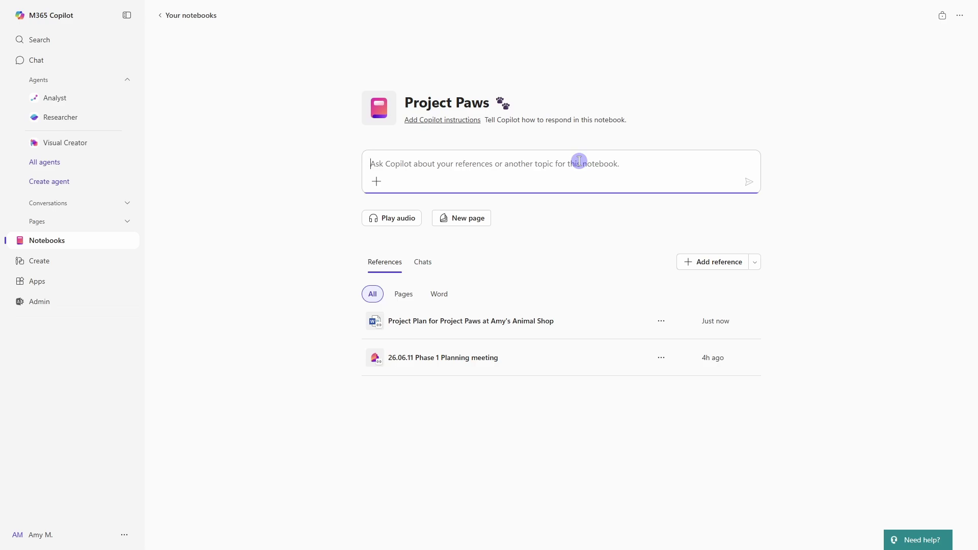
click(711, 264)
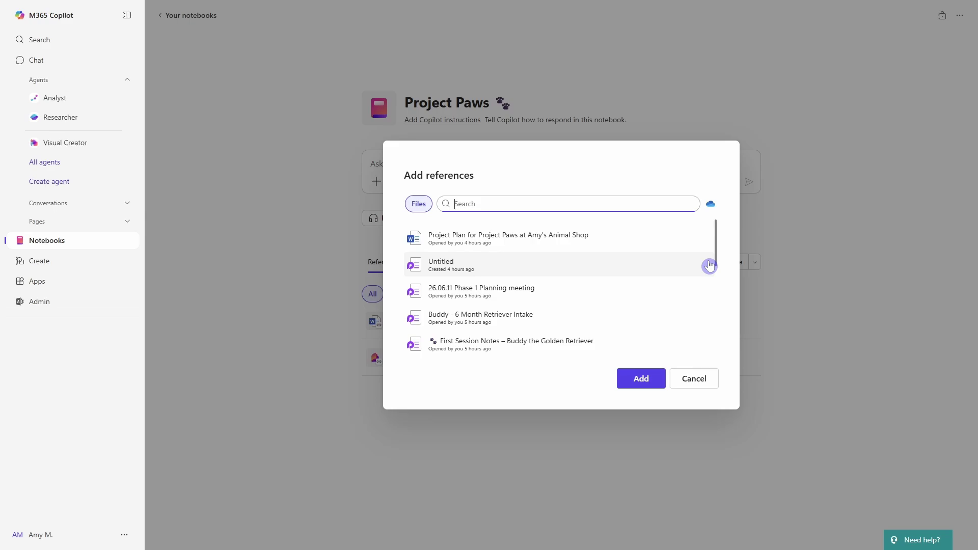
click(712, 207)
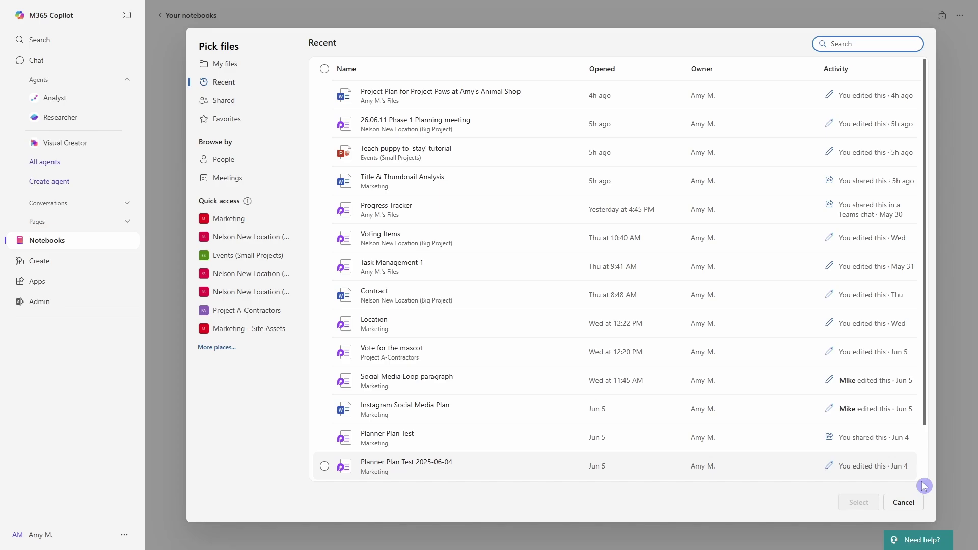
click(903, 503)
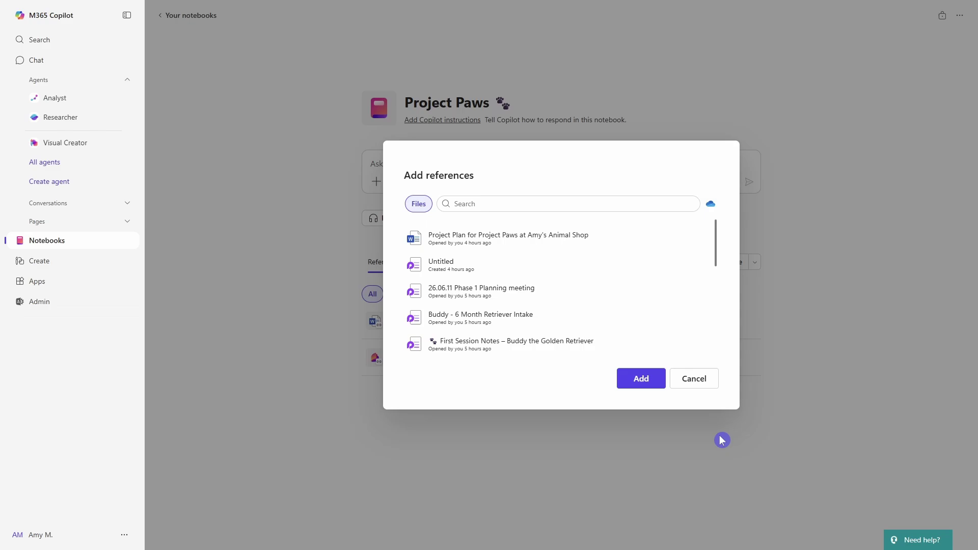
click(706, 378)
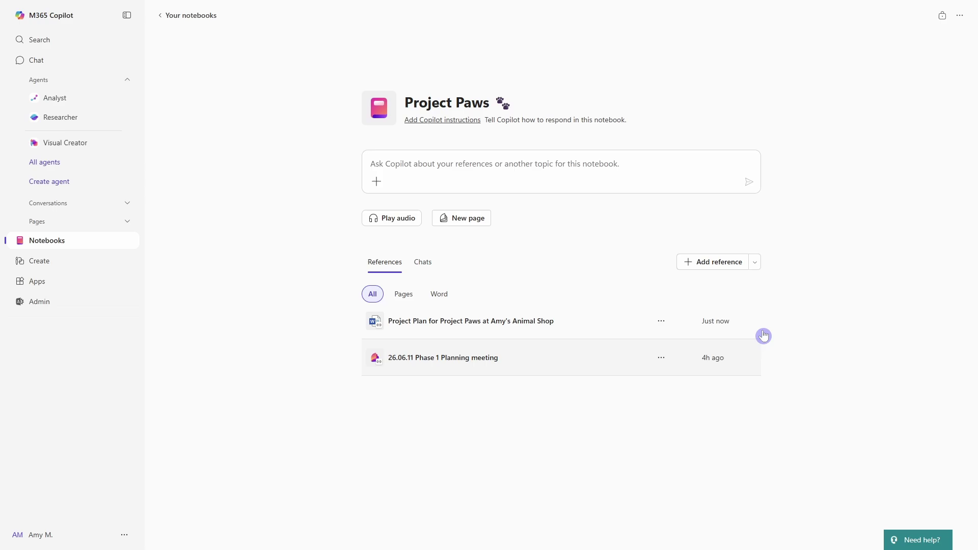
click(755, 263)
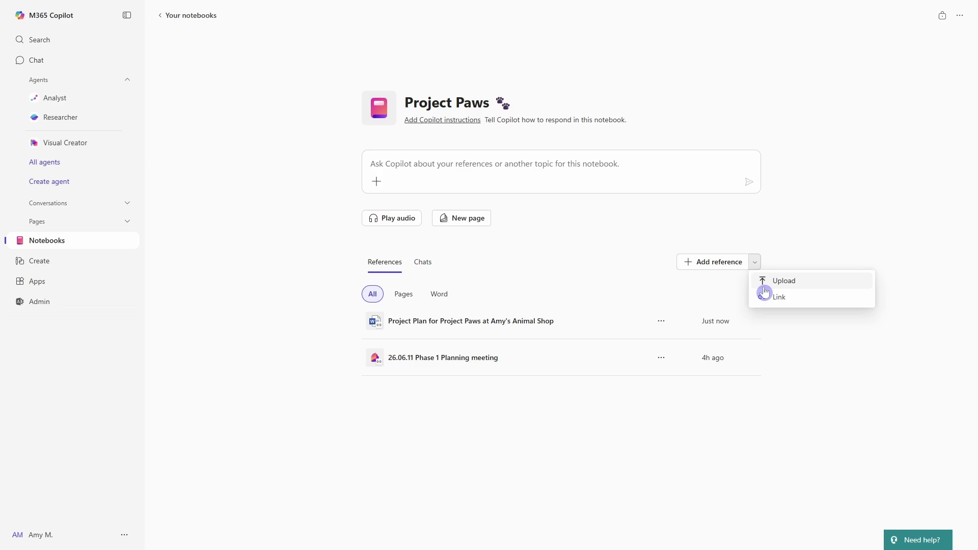
click(794, 304)
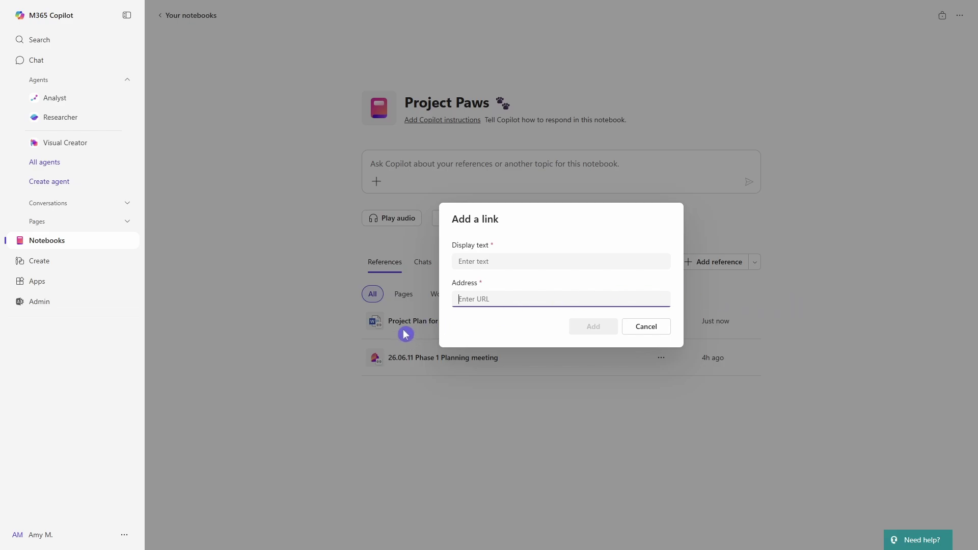
click(514, 262)
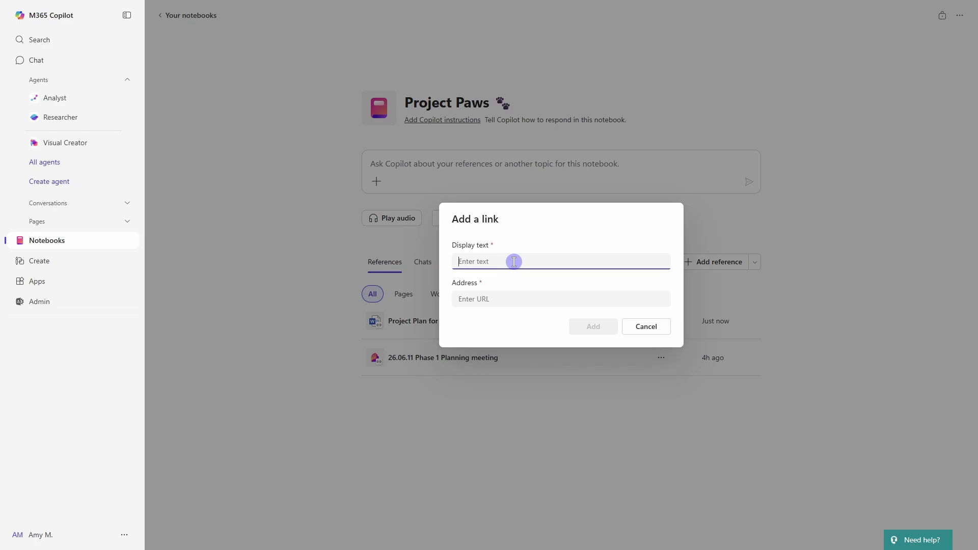
click(653, 323)
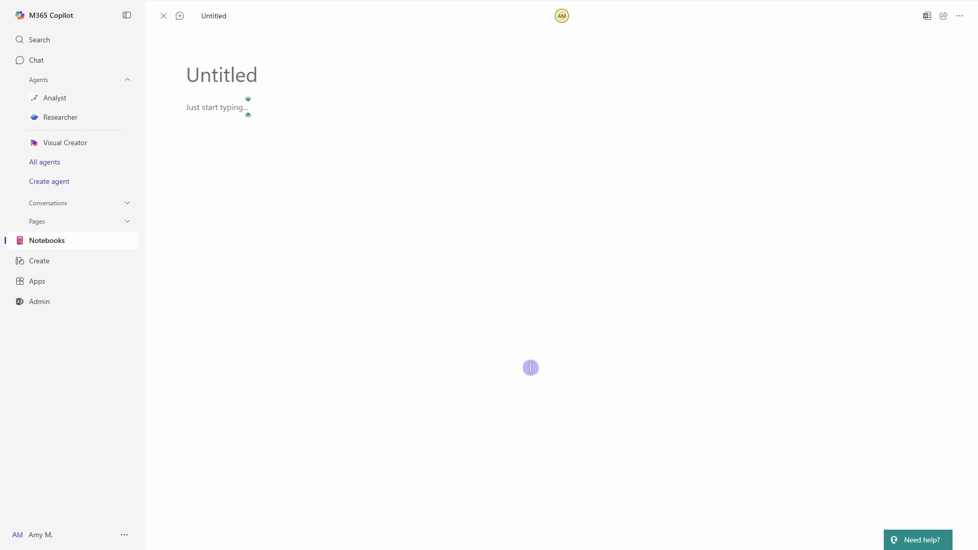
Title the new page 'Values' and give it the recent grinning emoji icon
click(239, 79)
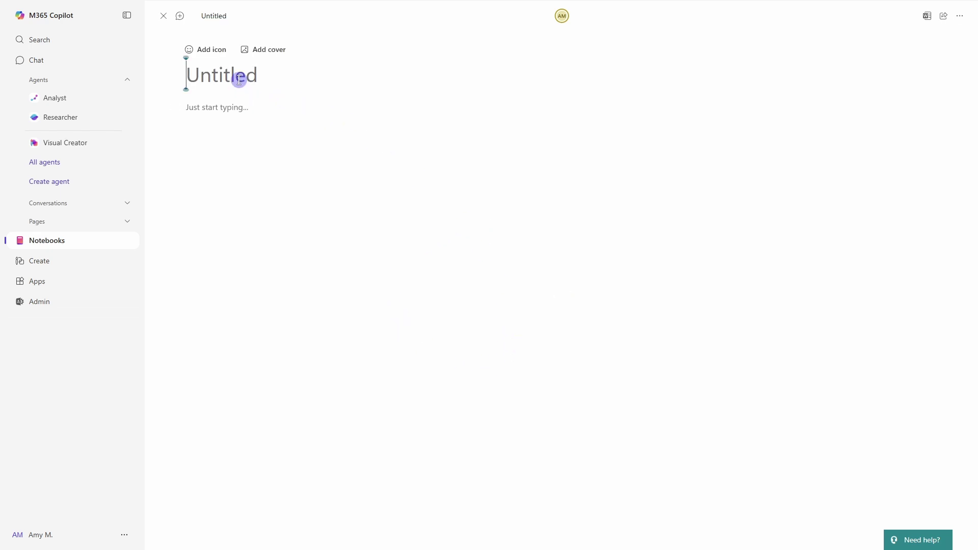
text(V)
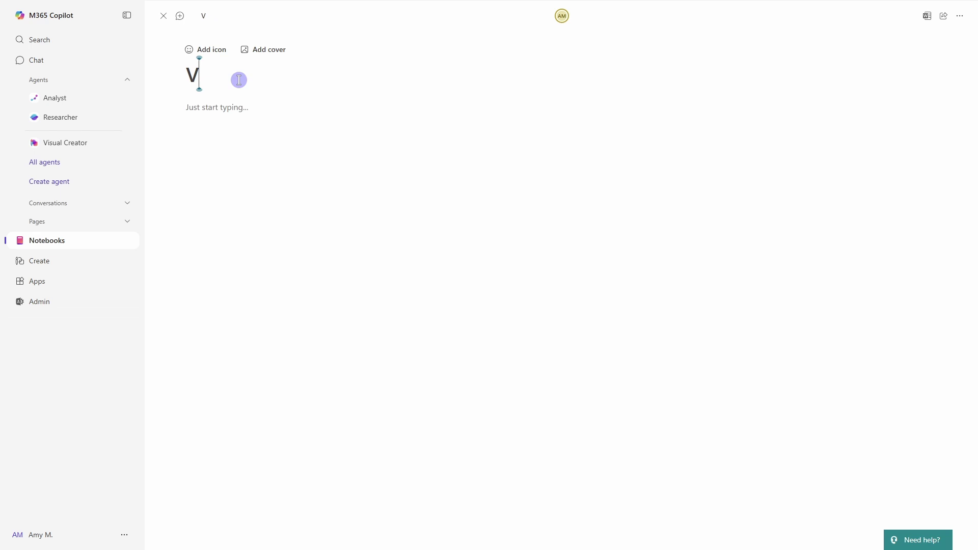
text(alues)
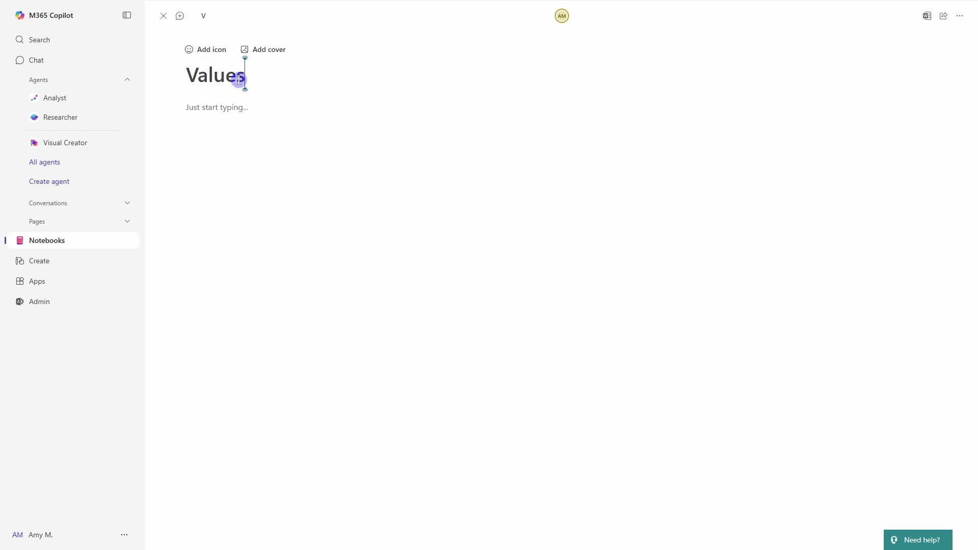
click(219, 53)
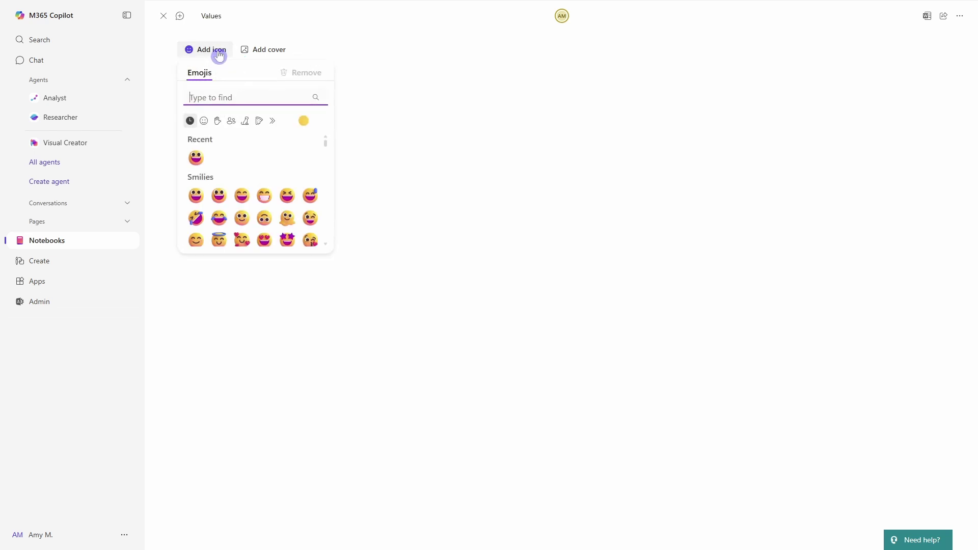
click(196, 159)
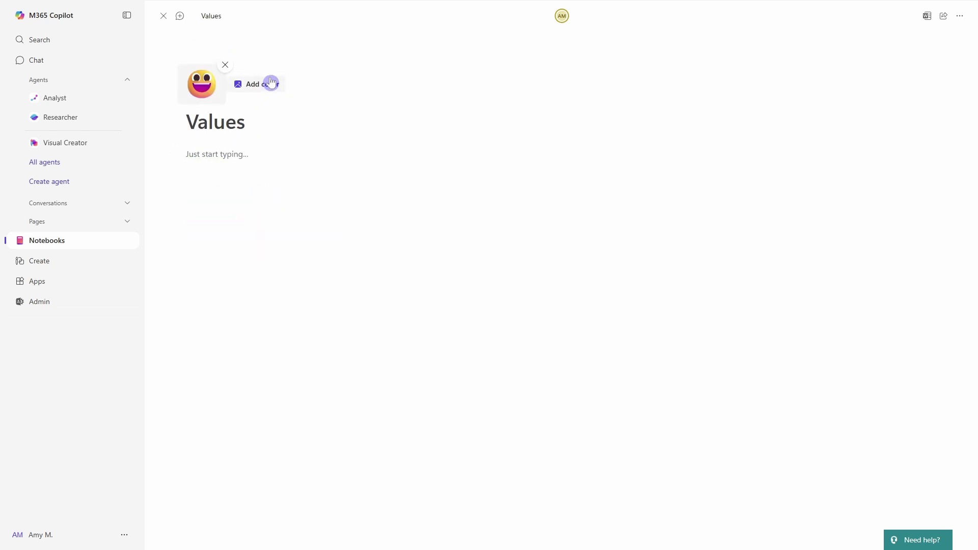
Add the misty mountain image as the Values page cover
click(272, 83)
click(524, 257)
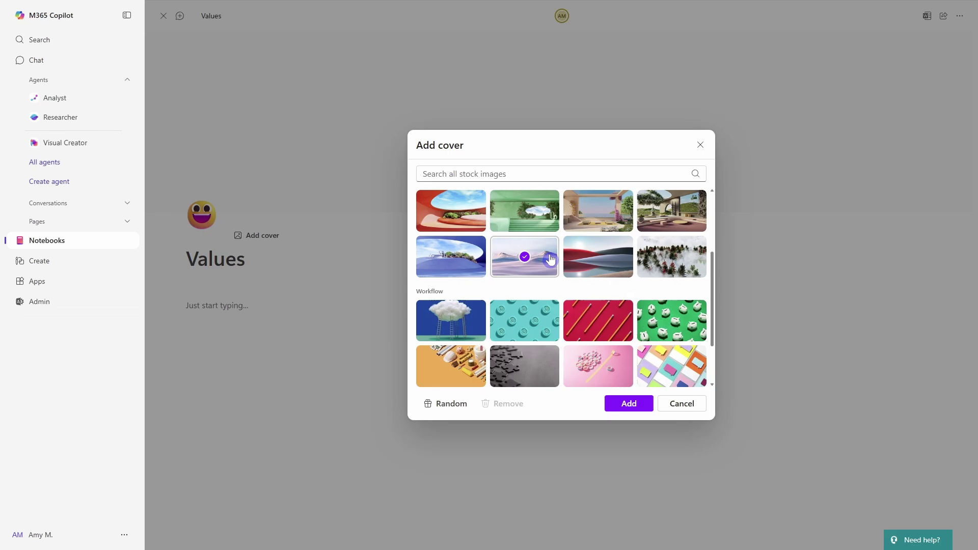
click(632, 410)
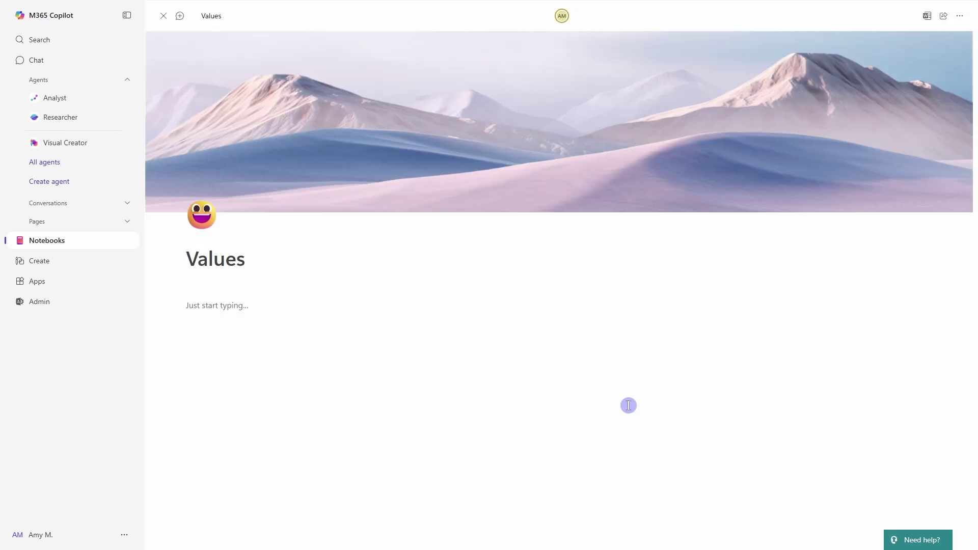
click(223, 304)
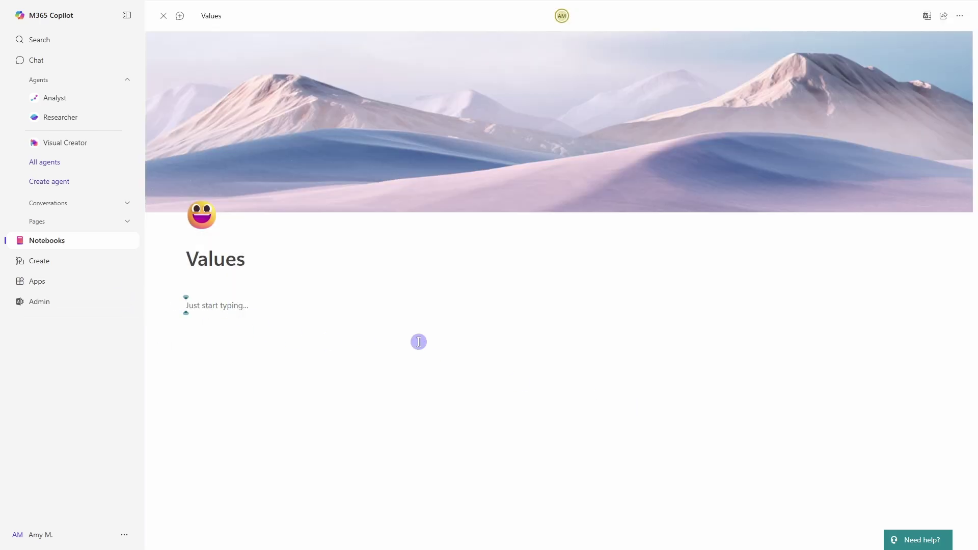
Paste the seven numbered values, Compassion First through Celebrate Every Tail, into the page body
text(/)
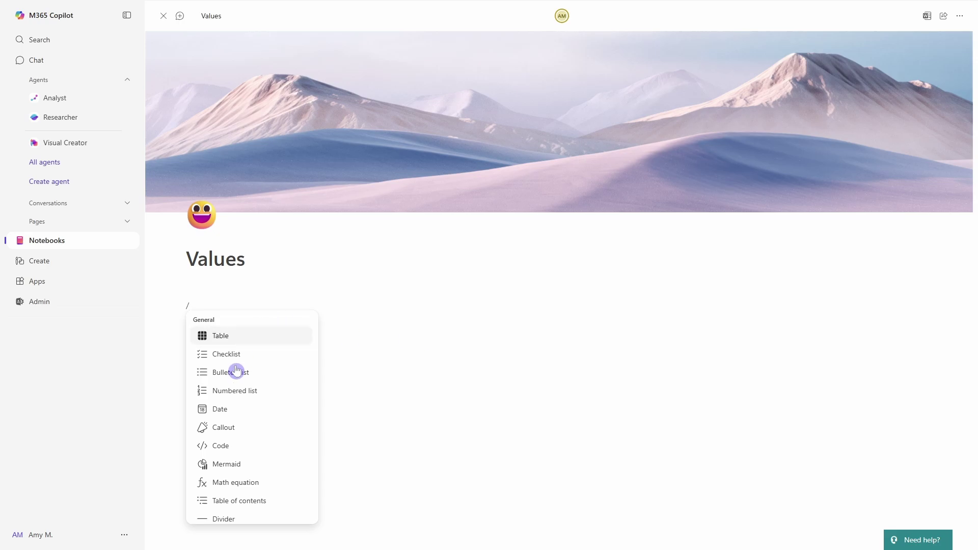
key(Escape)
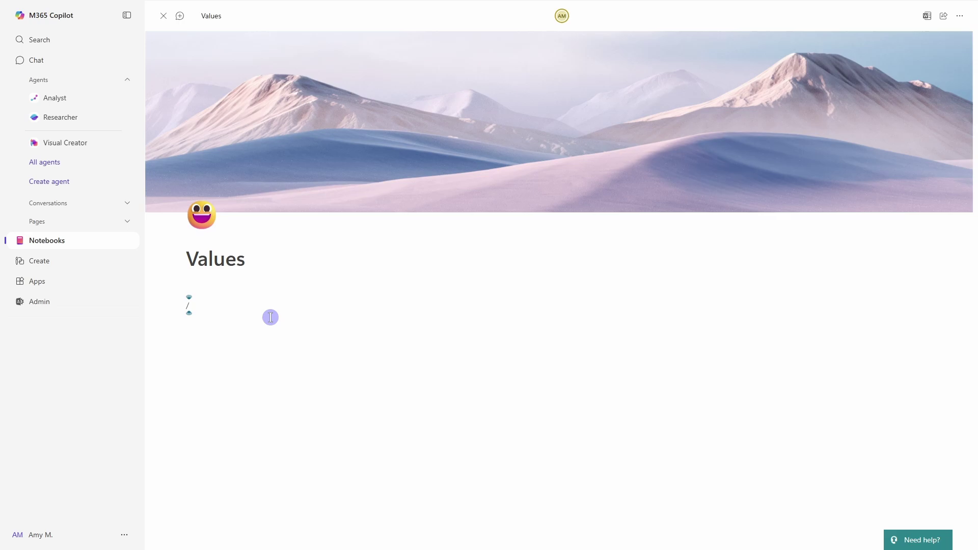
key(BackSpace)
text(1. Compassion First We believe every animal deserves love, care, and a second chance. Our actions are guided by empathy for both animals and the people who welcome them into their homes. 2. Responsible Adoption We prioritize the well-being of animals by ensuring thoughtful, informed, and lifelong matches between pets and their adoptive families. 3. Community Connection We foster a supportive network of adopters, volunteers, and animal lovers who work together to create a more humane and connected community. 4. Education & Empowerment We provide resources and guidance to help adopters become confident, responsible pet parents, promoting lifelong bonds between humans and animals. 5. Transparency & Trust We operate with honesty and openness, ensuring that every adoption process is clear, ethical, and centered on the best interests of the animals. 6. Lifelong Support Our commitment doesn’t end at adoption. We offer ongoing support and advice to help every pet and their family thrive together. 7. Celebrate Every Tail Every adoption is a victory. We celebrate each success story, big or small, as a step toward a world where every animal has a loving home.)
scroll(299, 348, down, 2)
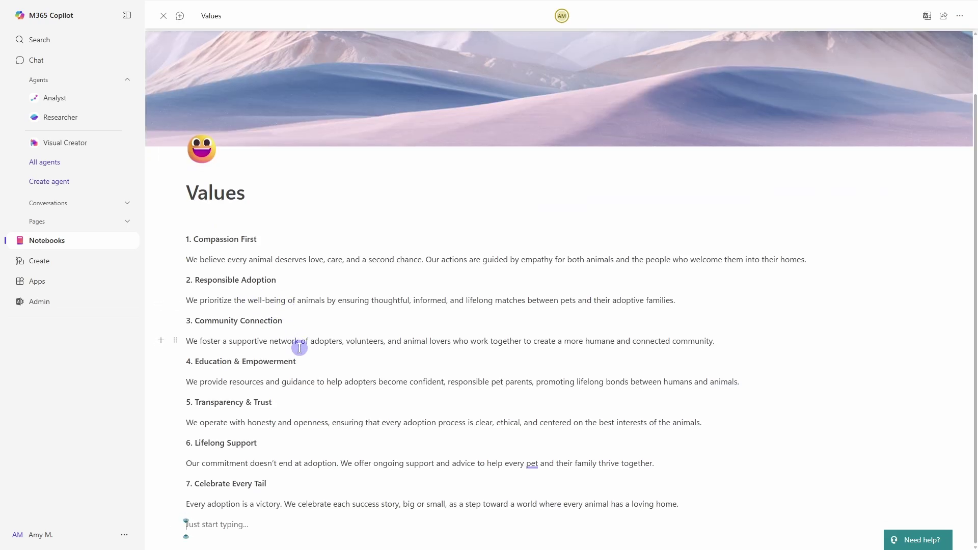
scroll(300, 352, up, 2)
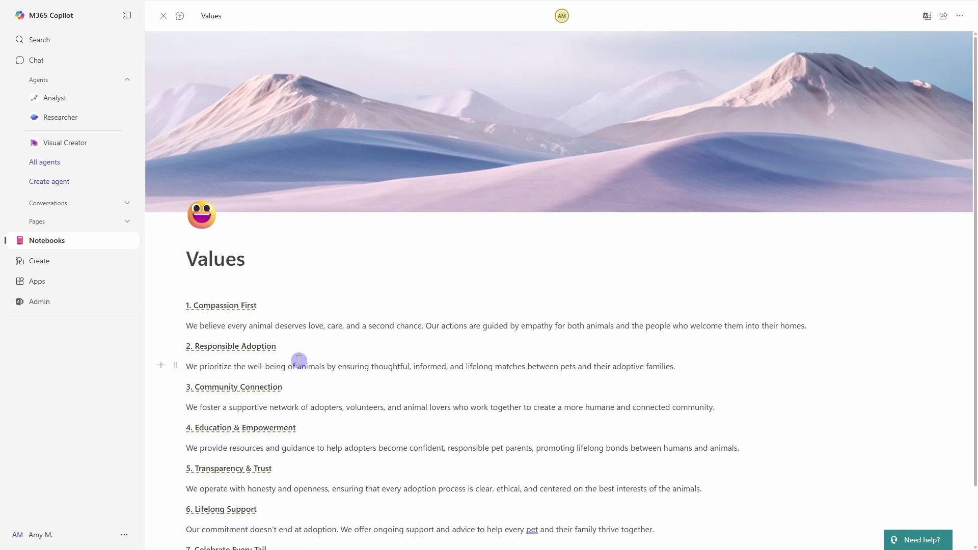
triple_click(248, 305)
mouse_move(248, 304)
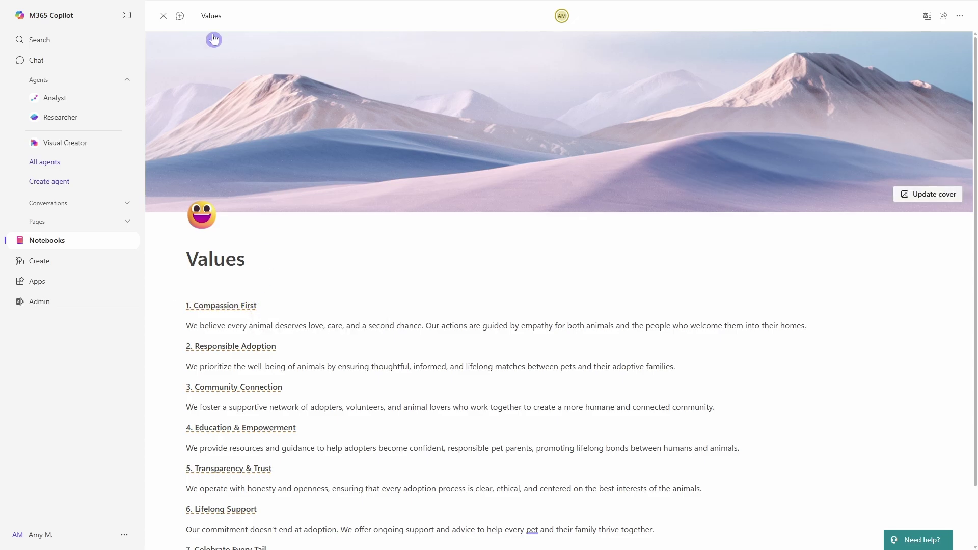
Close the Values page back to the Project Paws notebook and focus the Ask Copilot box
click(165, 17)
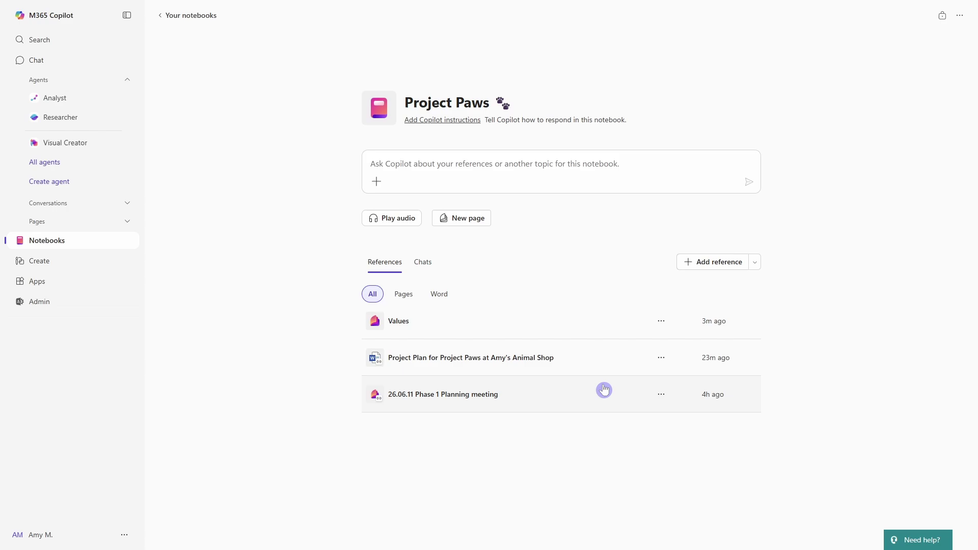
click(597, 164)
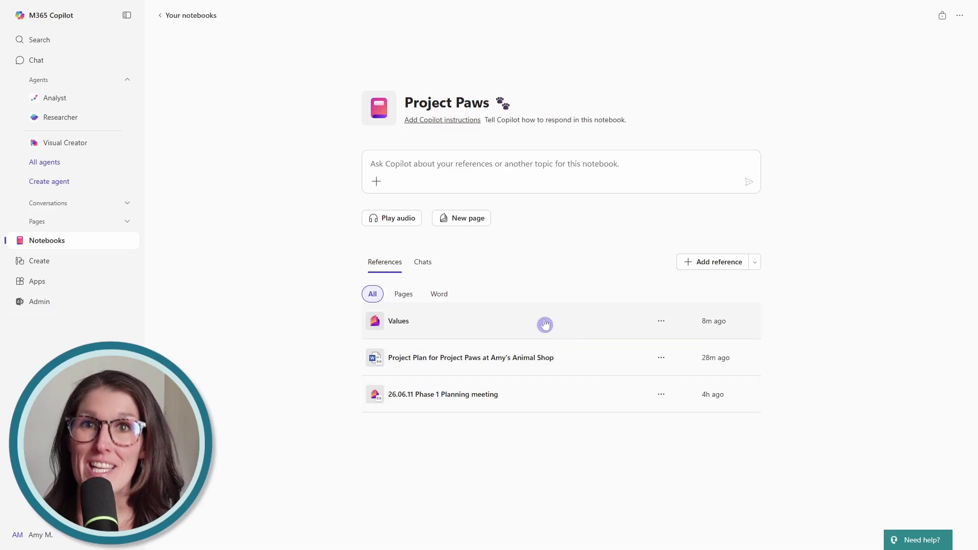
click(559, 165)
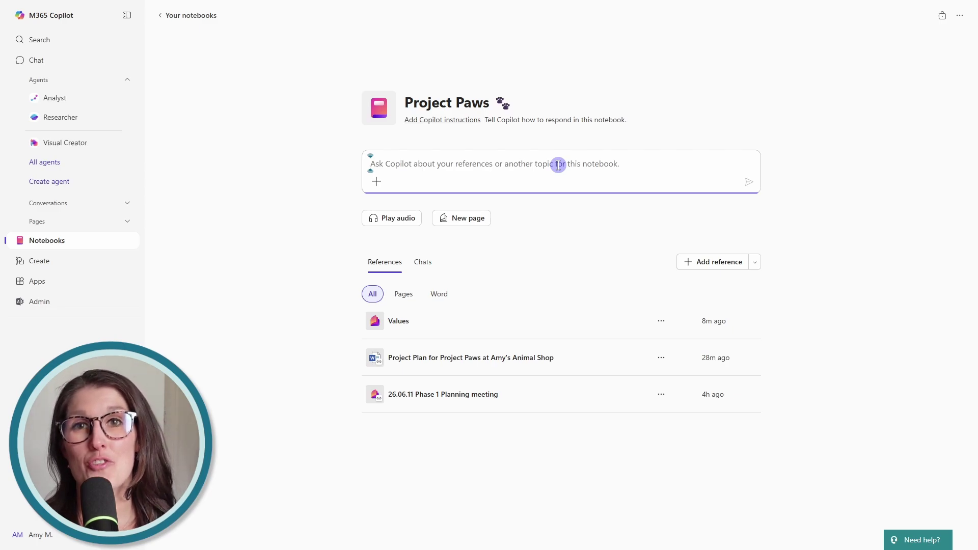
Ask Copilot to 'outline the plan for this project', then return to the Project Paws home
text(outline the plan for this project)
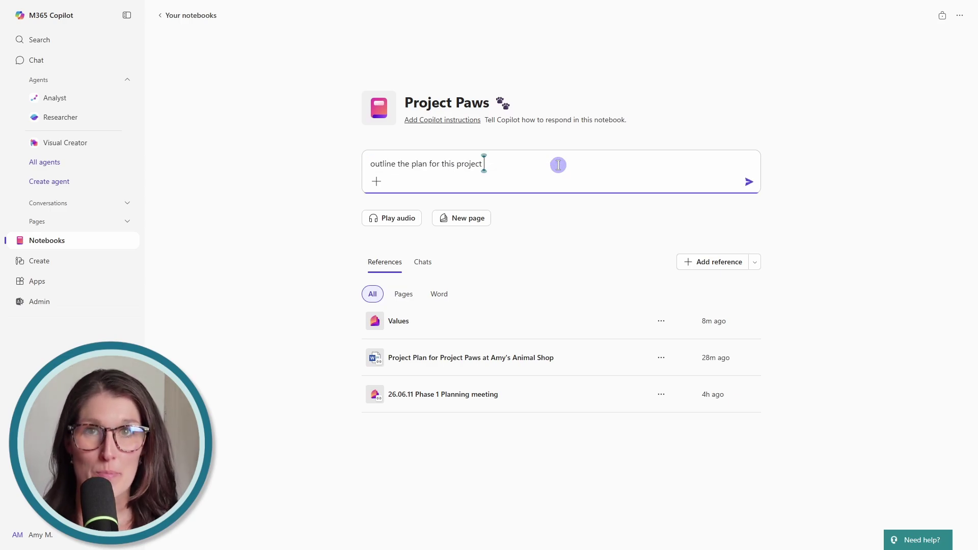
key(Return)
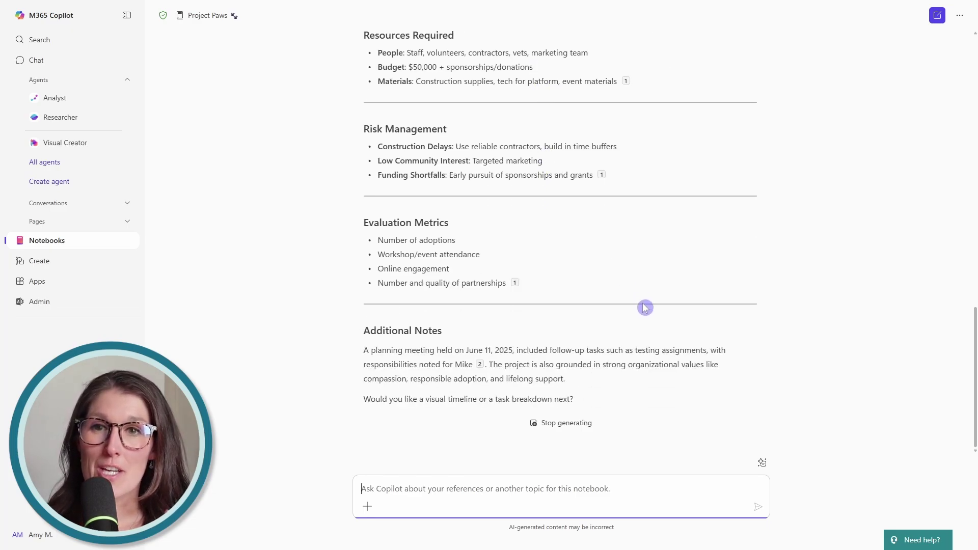
scroll(803, 355, up, 7)
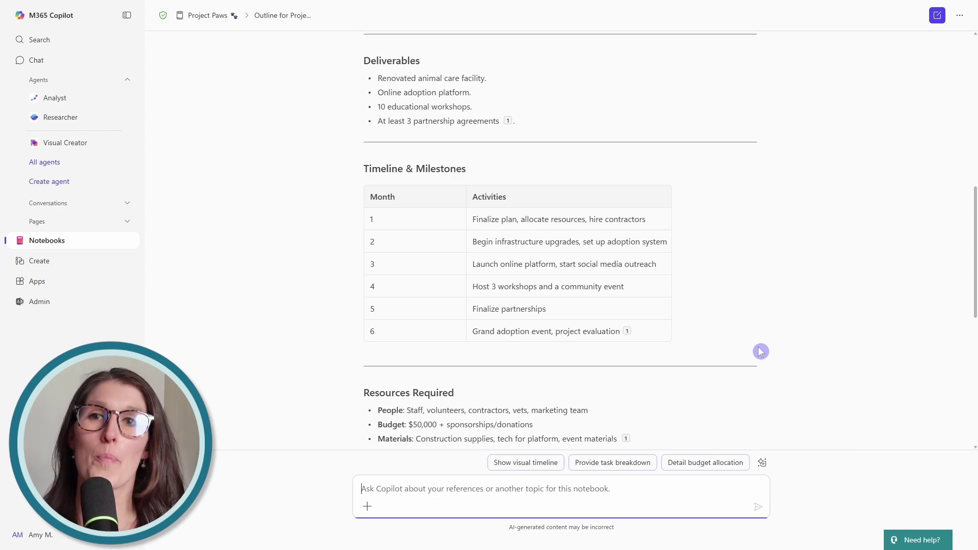
click(217, 18)
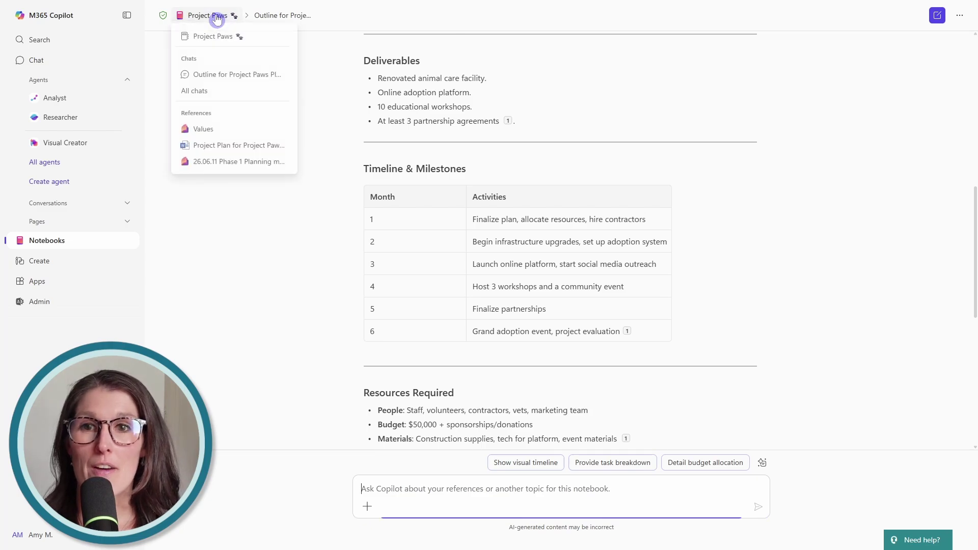
click(213, 37)
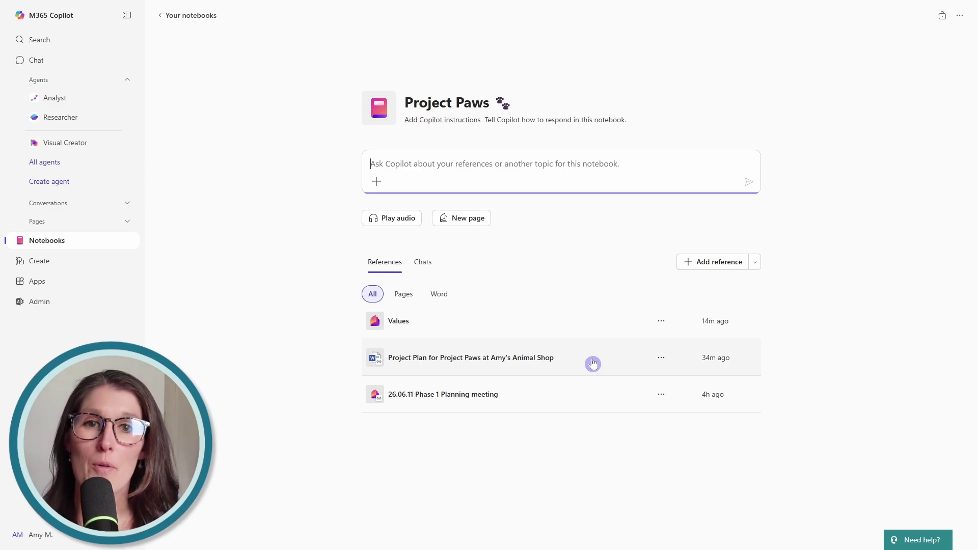
Ask Copilot 'help me draft a plan for month 1', attaching the Planner Plan Test meeting
click(552, 168)
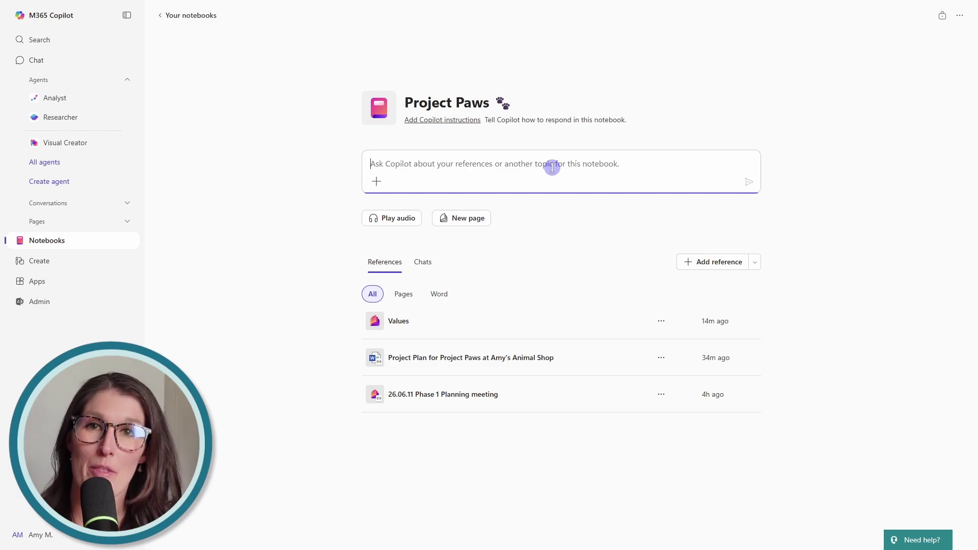
text(help me draft a plan for month 1)
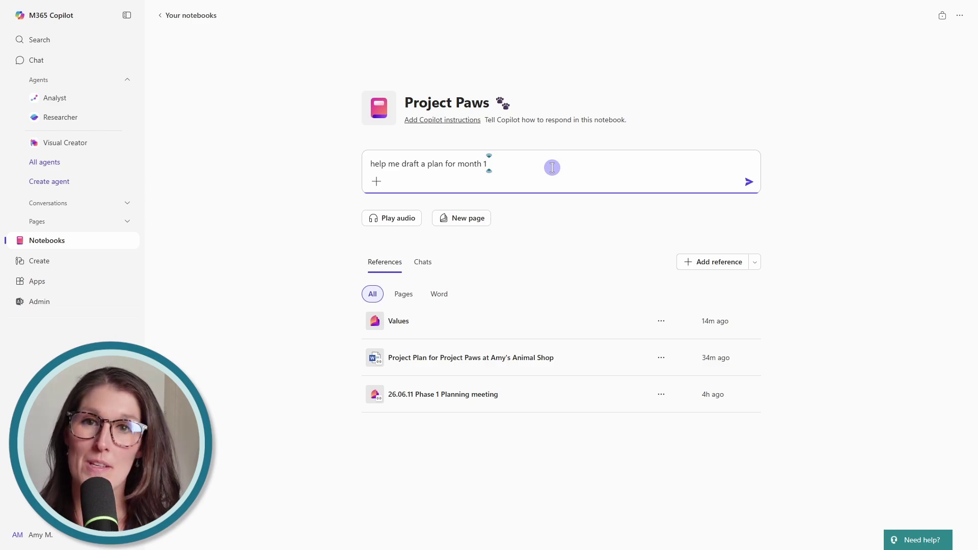
text( /)
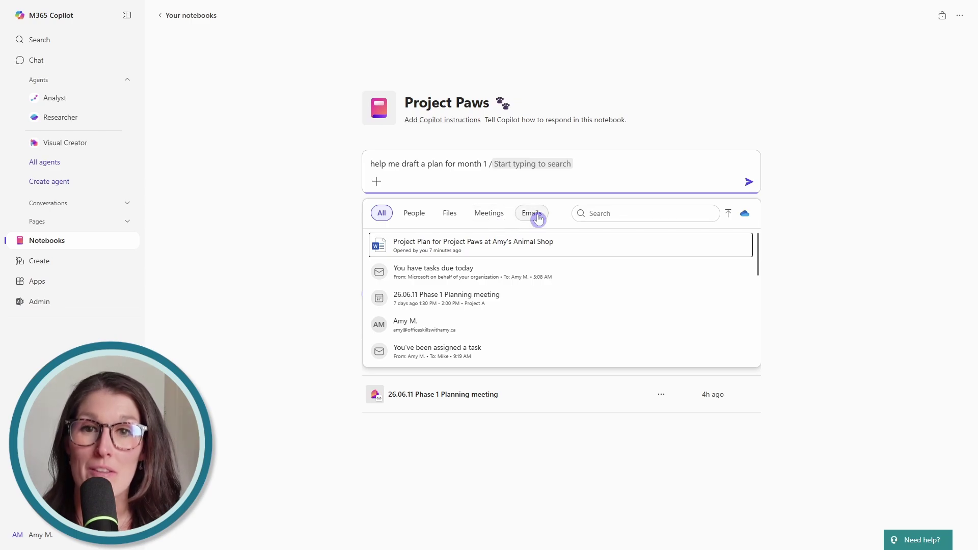
click(488, 214)
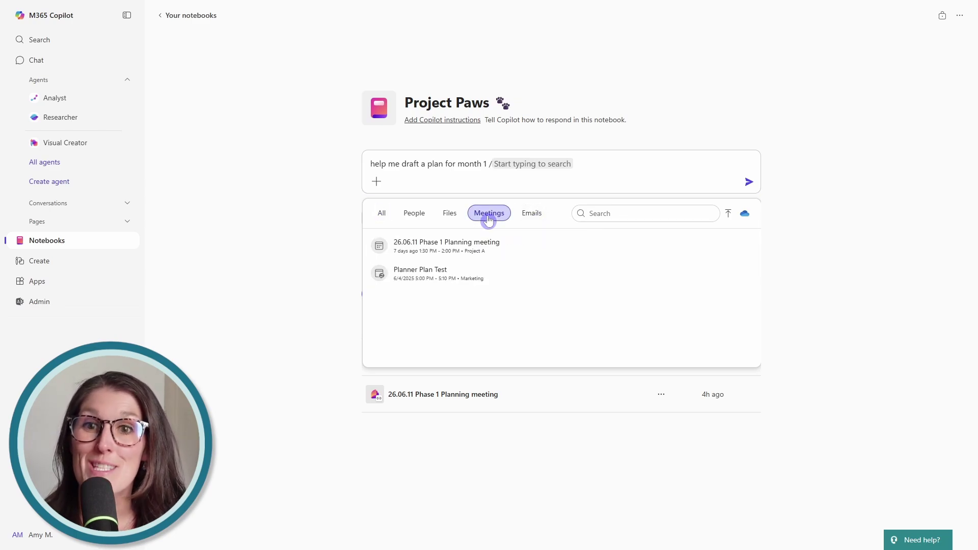
click(428, 273)
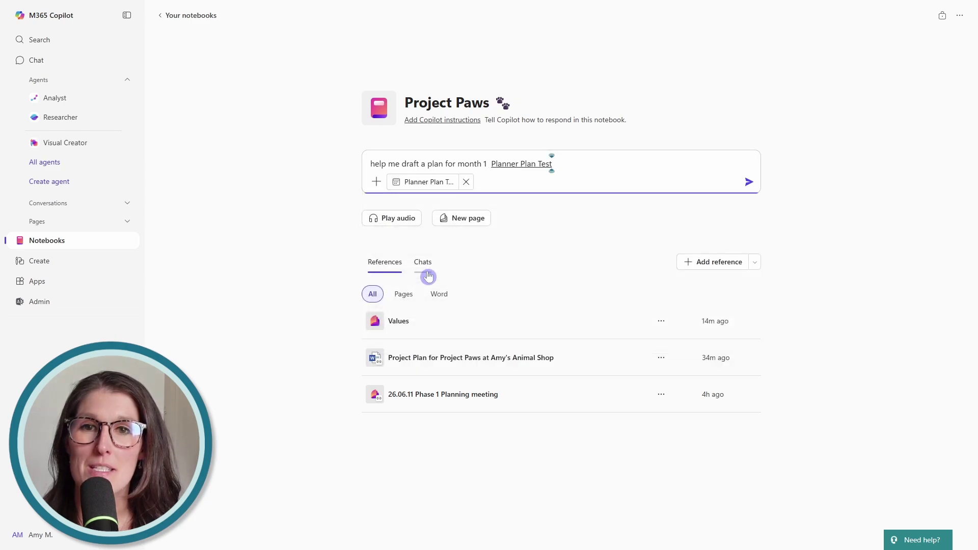
click(750, 182)
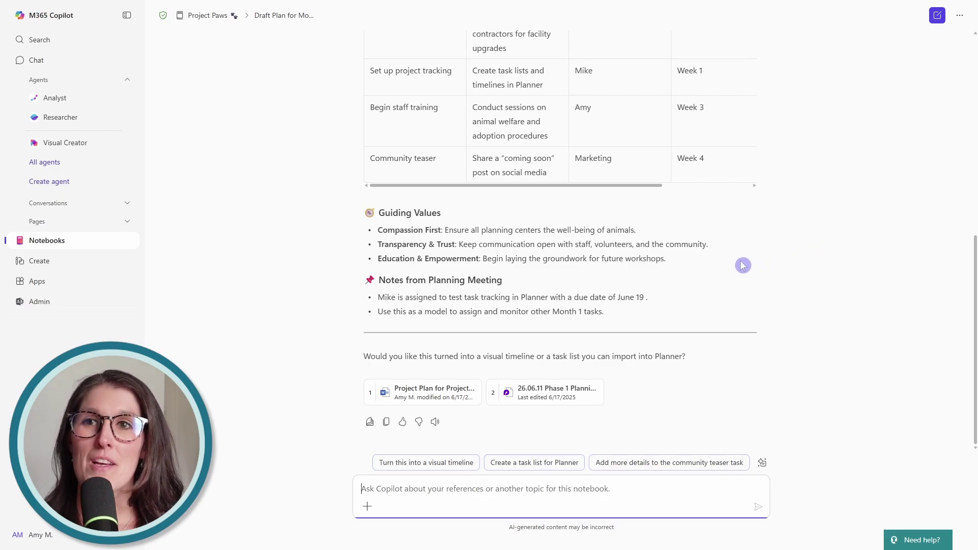
Return to the Project Paws notebook home and list its Month 1 plan and project outline chats
click(200, 18)
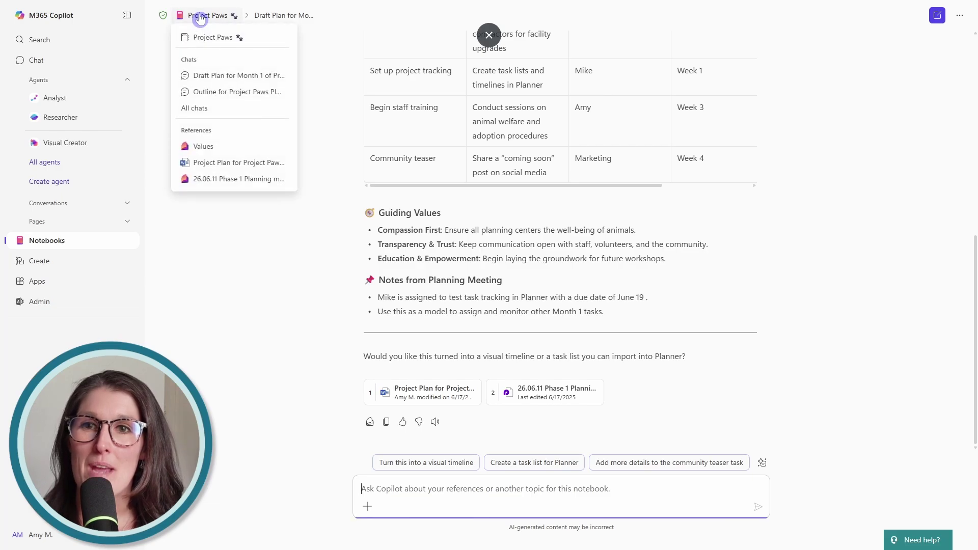
click(208, 39)
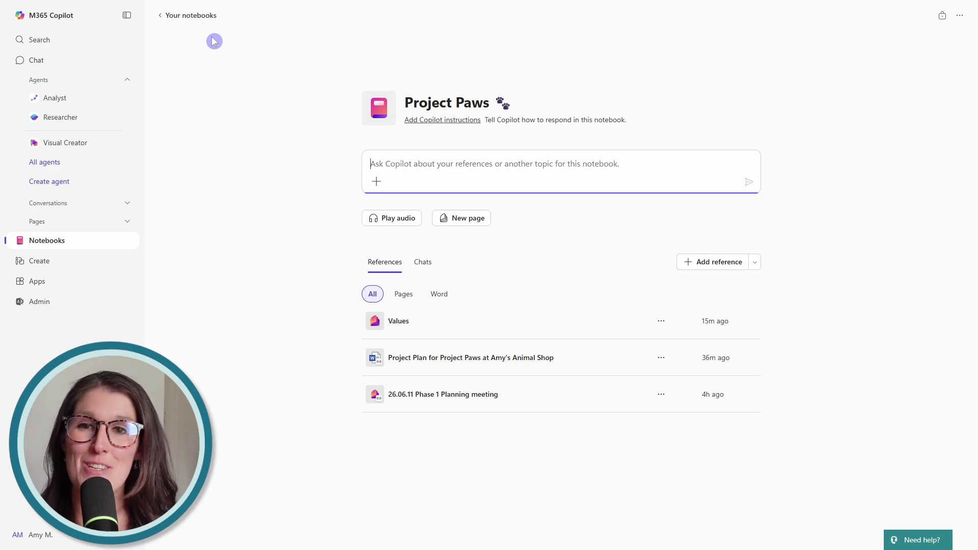
click(427, 267)
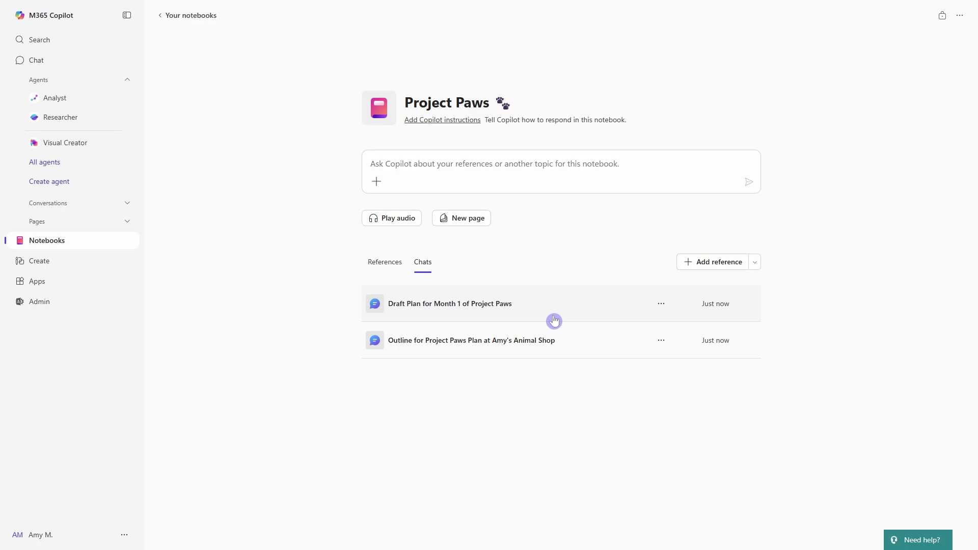
Paste and save the Project Paws instruction: short bullet points, written for a busy project manager
click(460, 123)
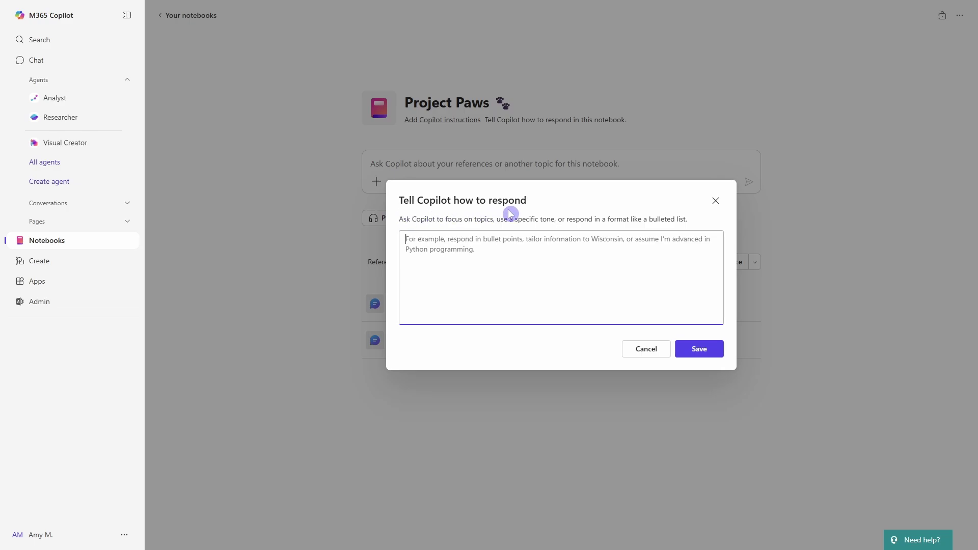
click(468, 245)
text(respond in short bullet point format as if you are corresponding with a busy project manager, unless otherwise stated.)
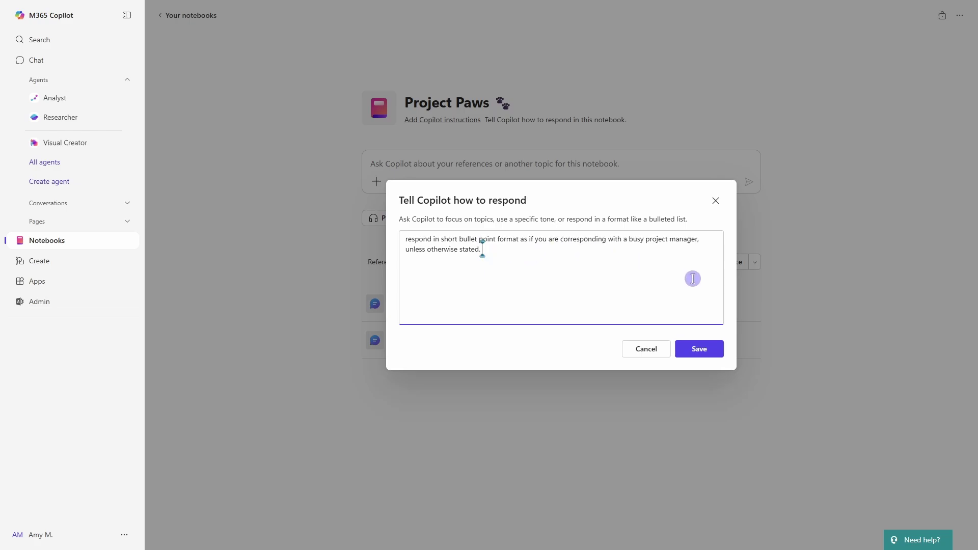
click(690, 349)
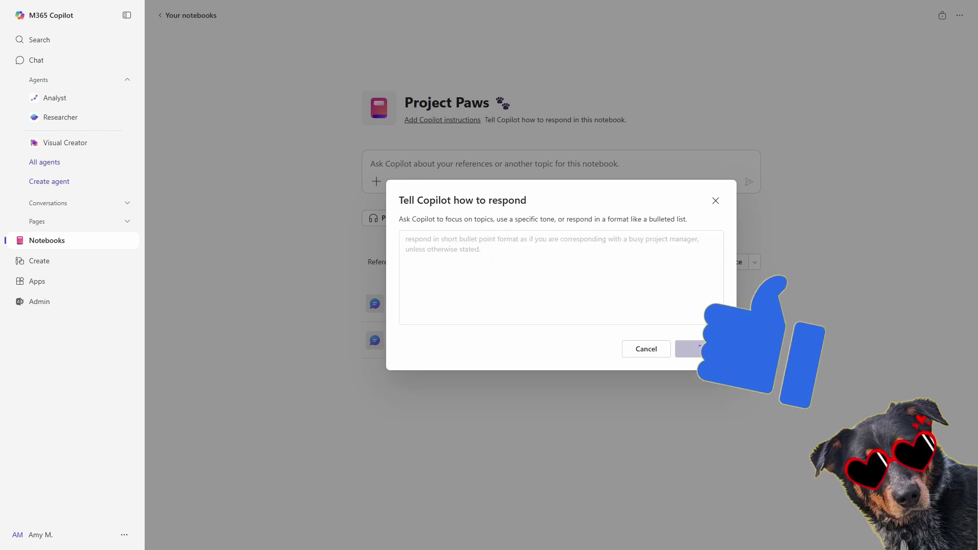